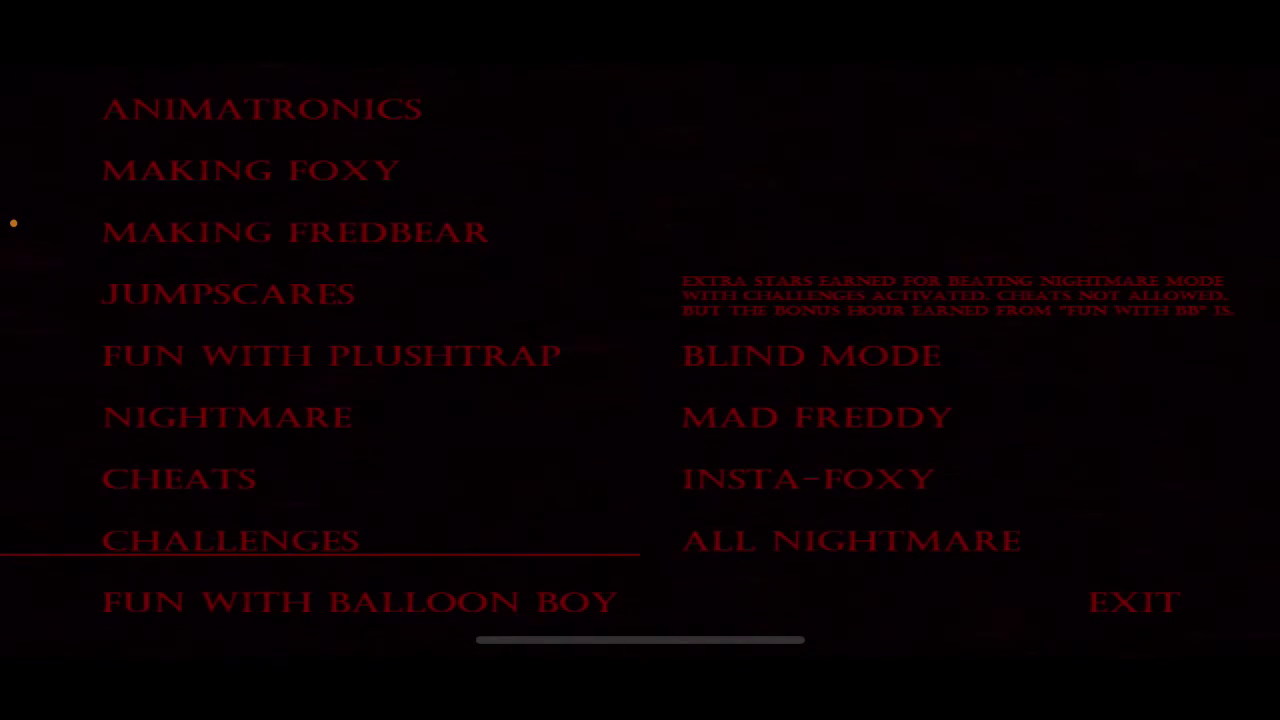
Select Fun with Balloon Boy from the extras list.
{"action": "left_click", "coordinate": [360, 601]}
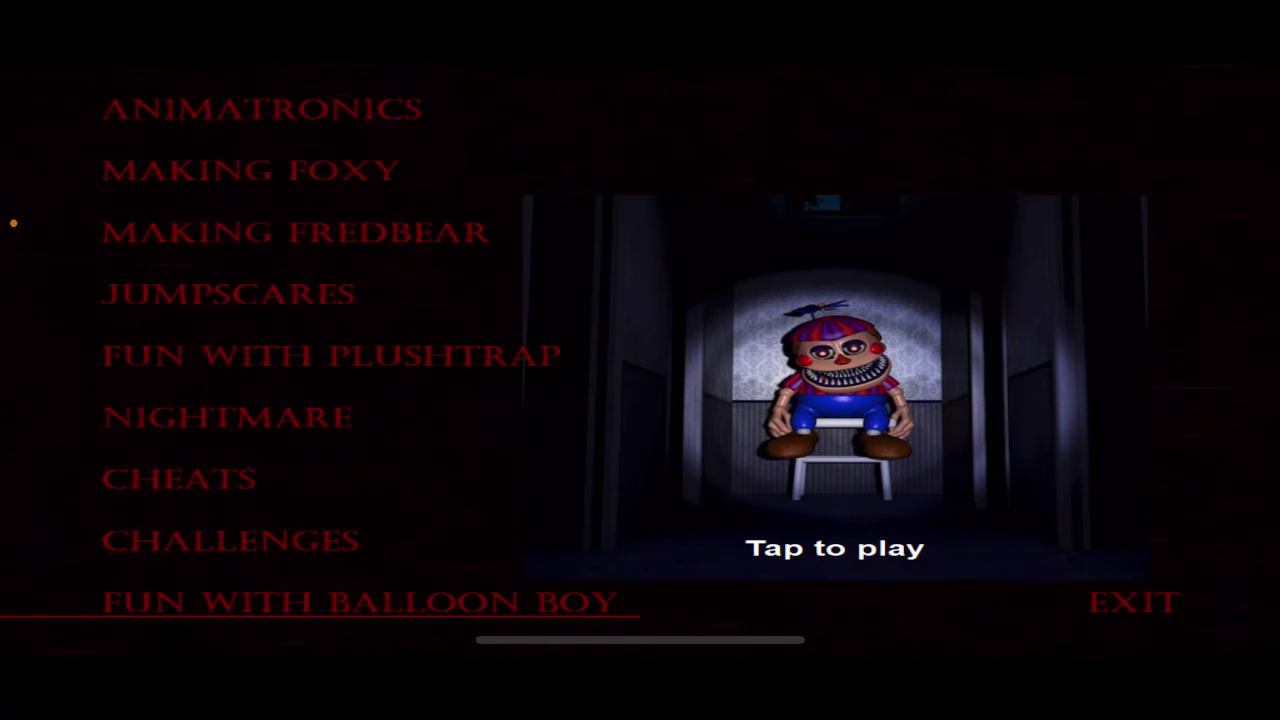
Start the Fun with Balloon Boy minigame from its play prompt.
{"action": "left_click", "coordinate": [835, 400]}
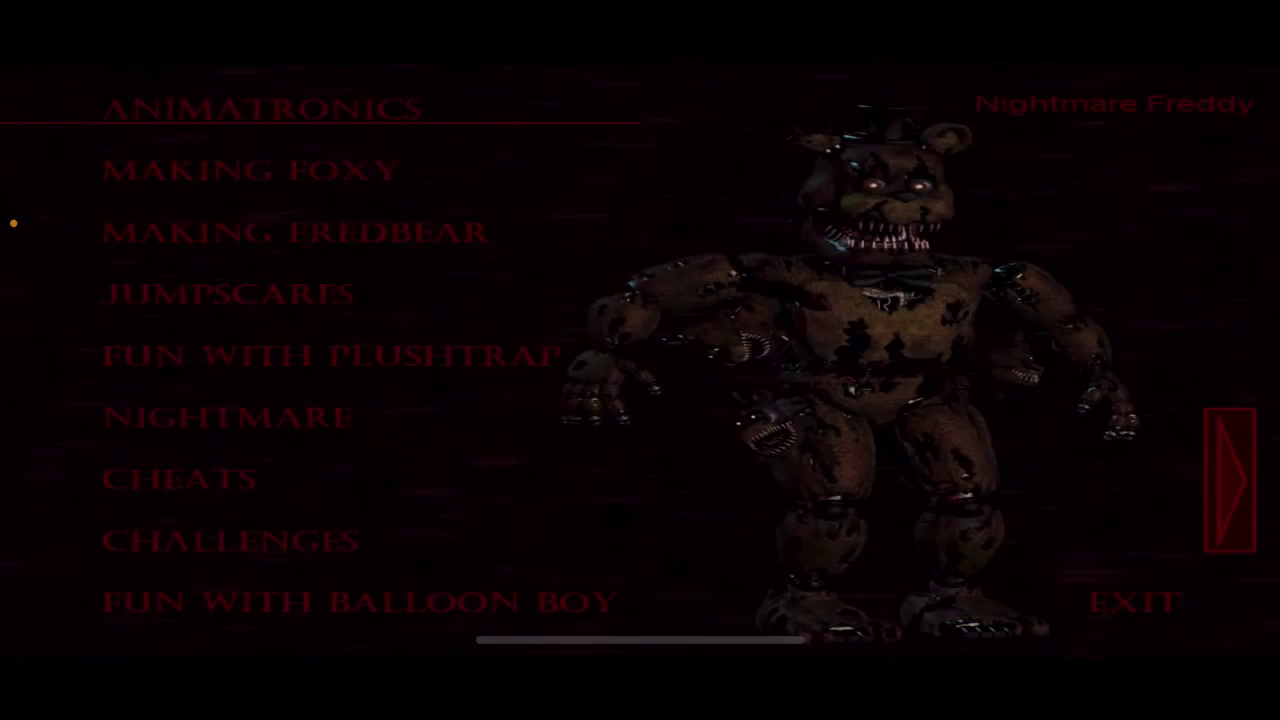
Advance to the next animatronic in the gallery, then exit the extras.
{"action": "left_click", "coordinate": [1230, 480]}
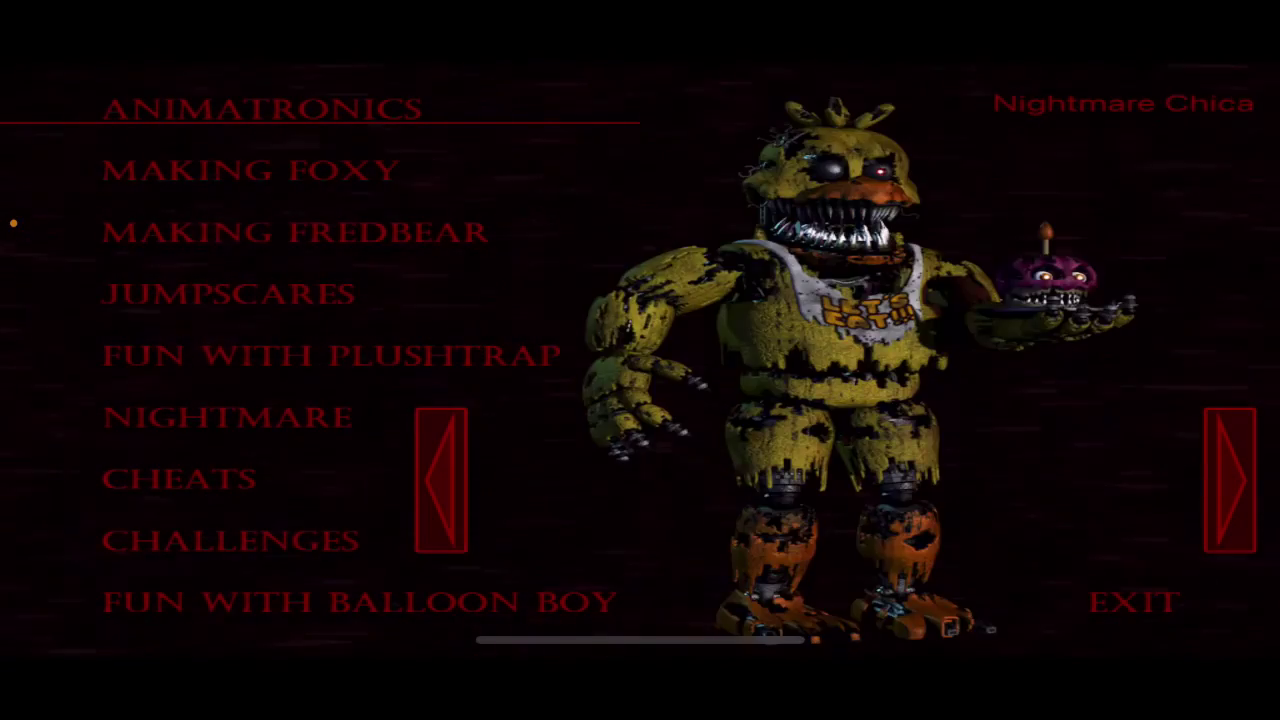
{"action": "left_click", "coordinate": [1134, 601]}
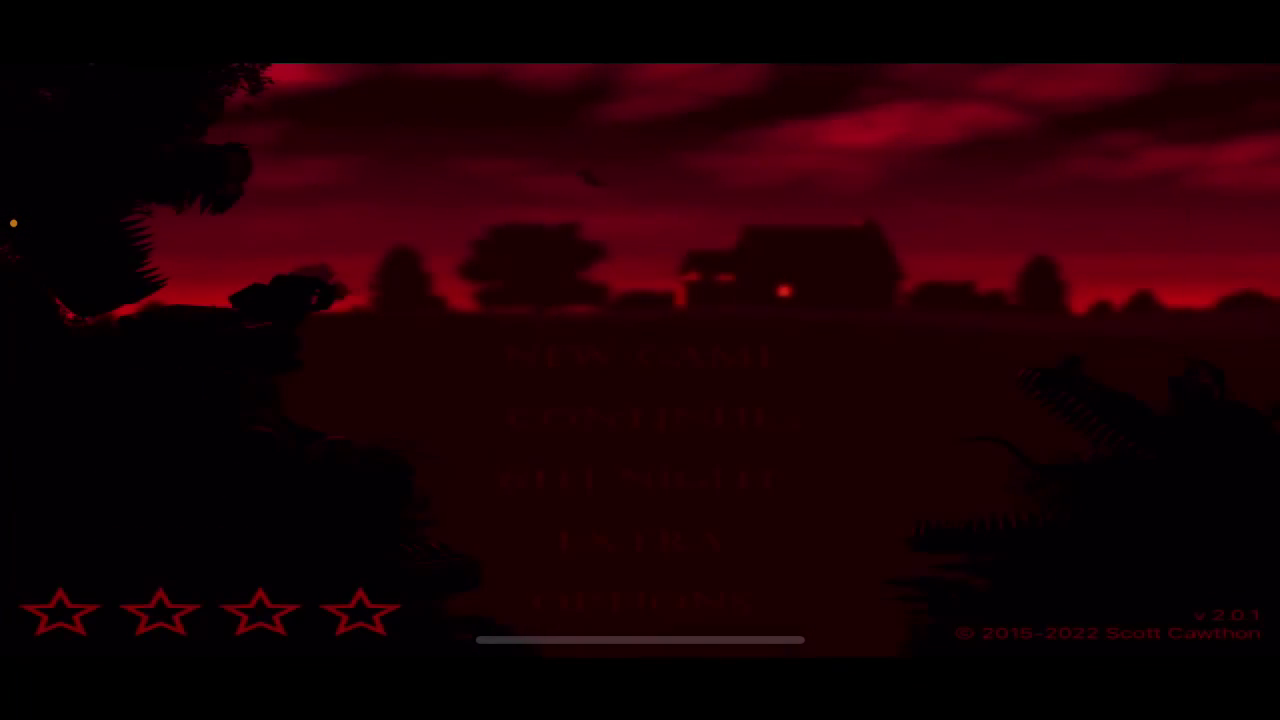